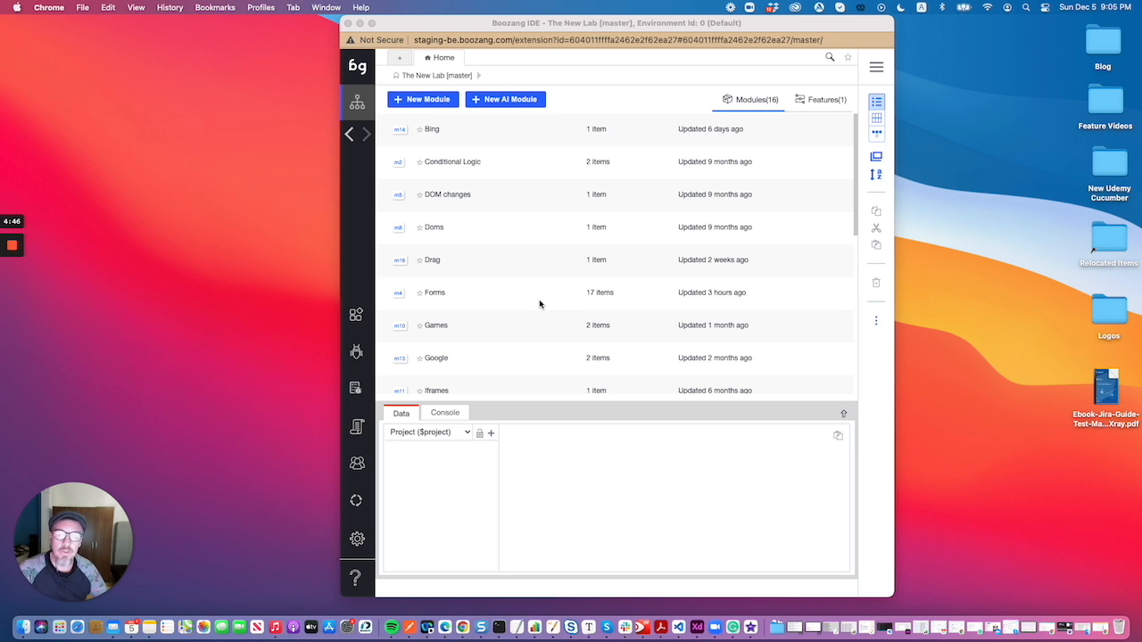
- Open the Visual Bugs module and start a new test named "Annotate bugs"
scroll(518, 319, down, 6)
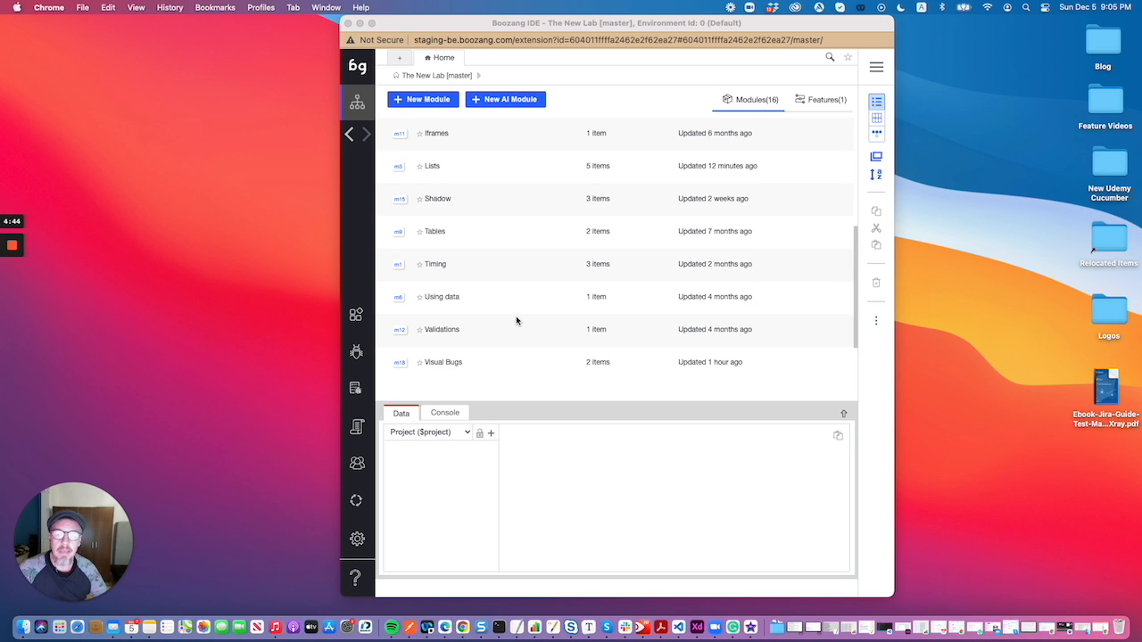
click(461, 362)
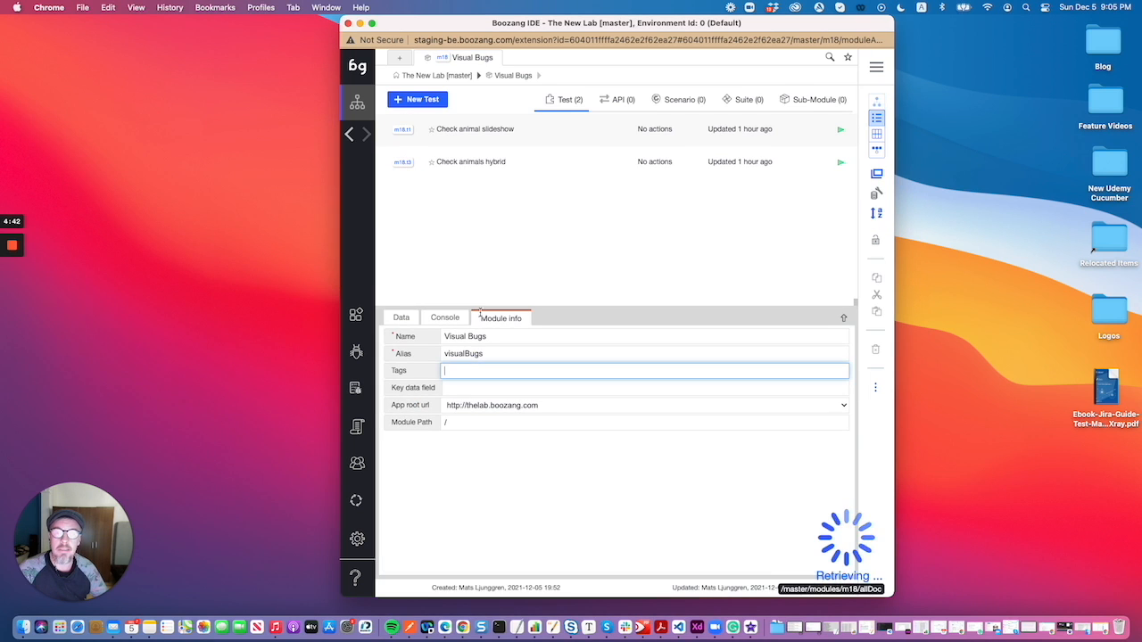
click(421, 100)
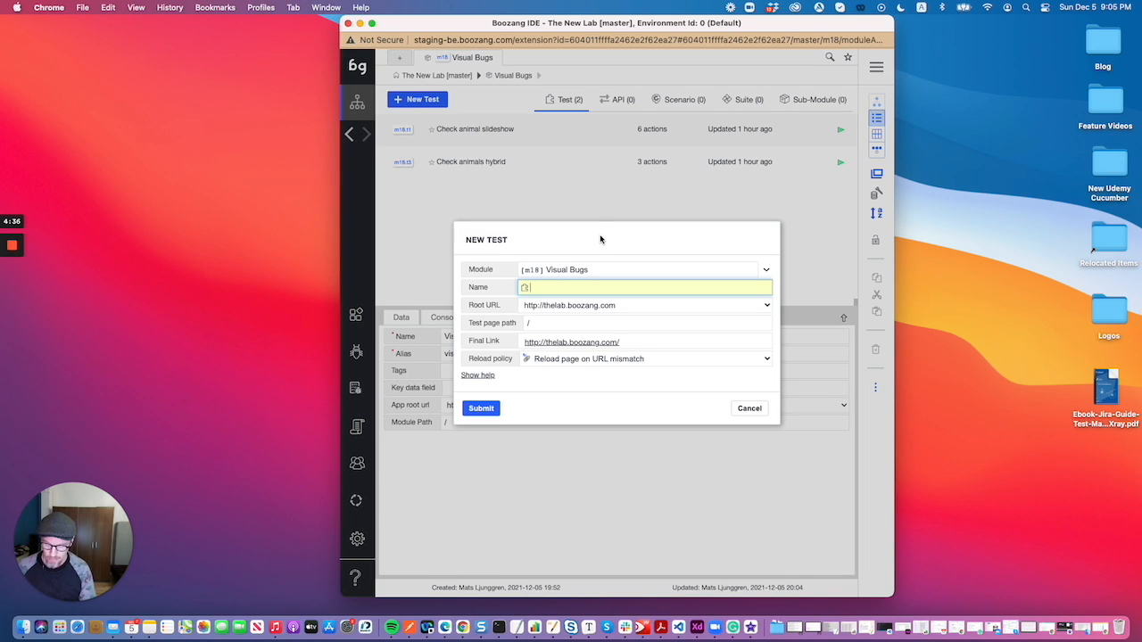
text(Anno)
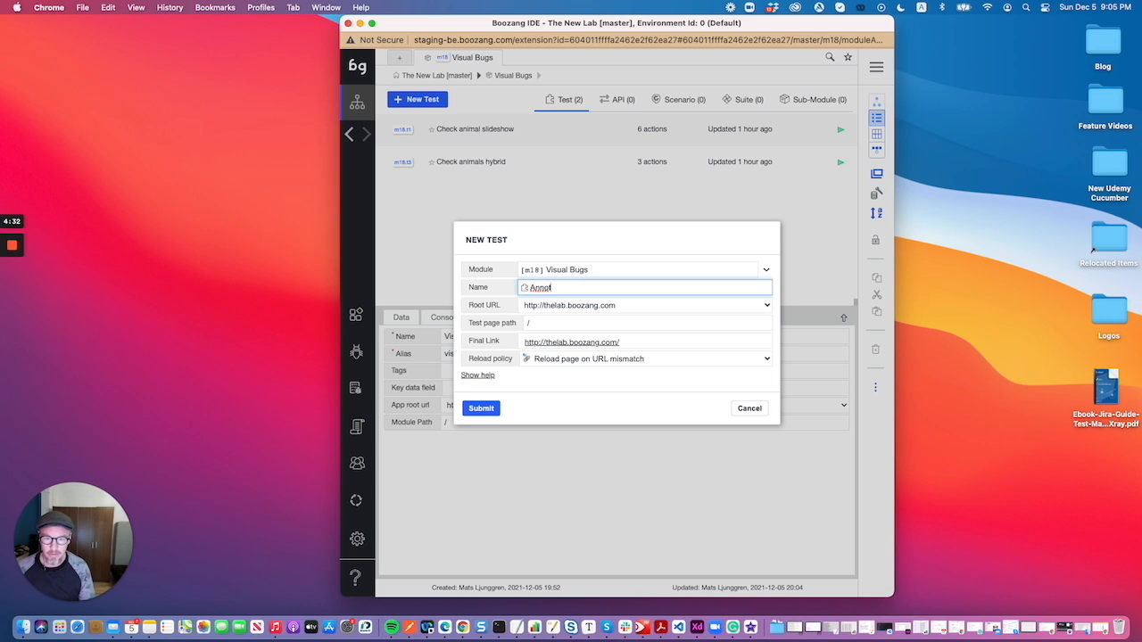
text(tate bugs)
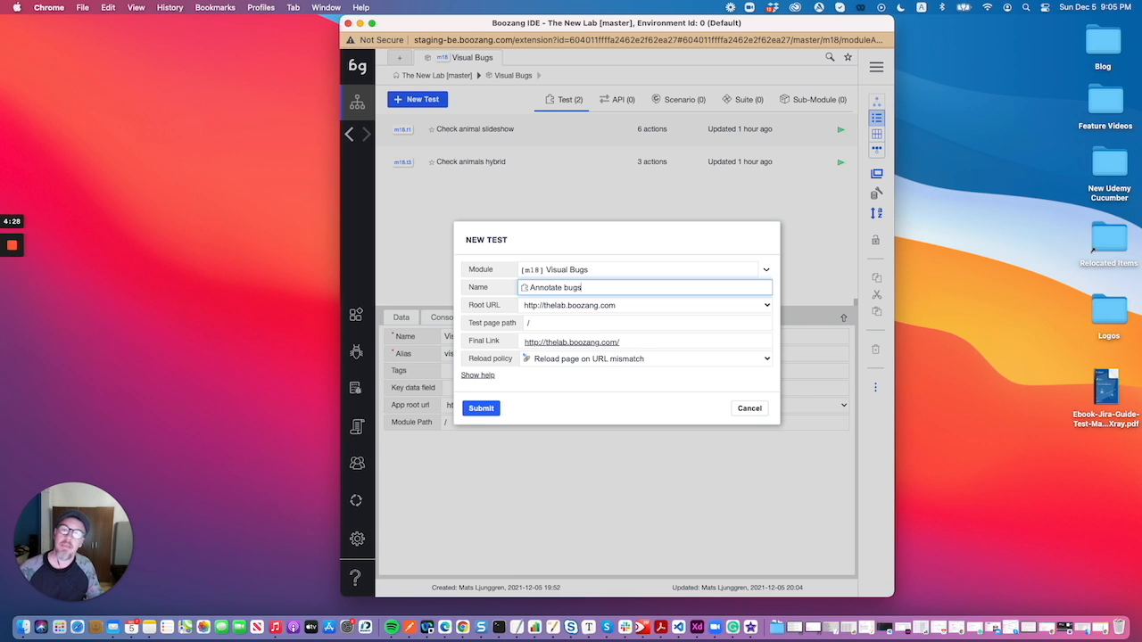
- Set the test page path to /visualBugs, open the final link to check the page, and submit the new test
click(547, 322)
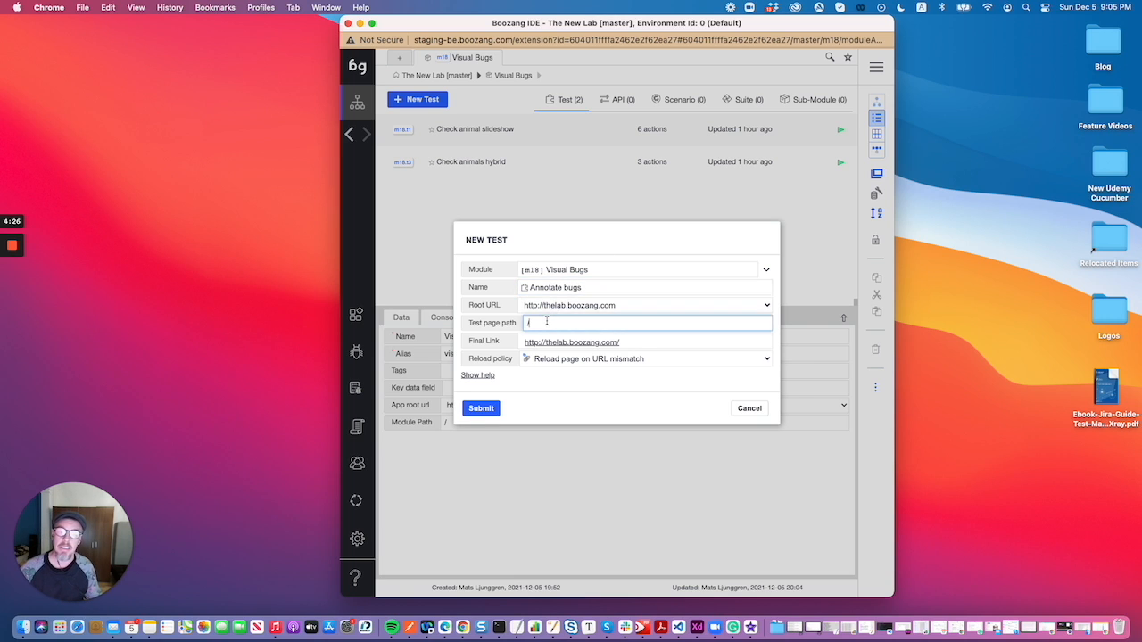
text(visualBugs)
click(594, 343)
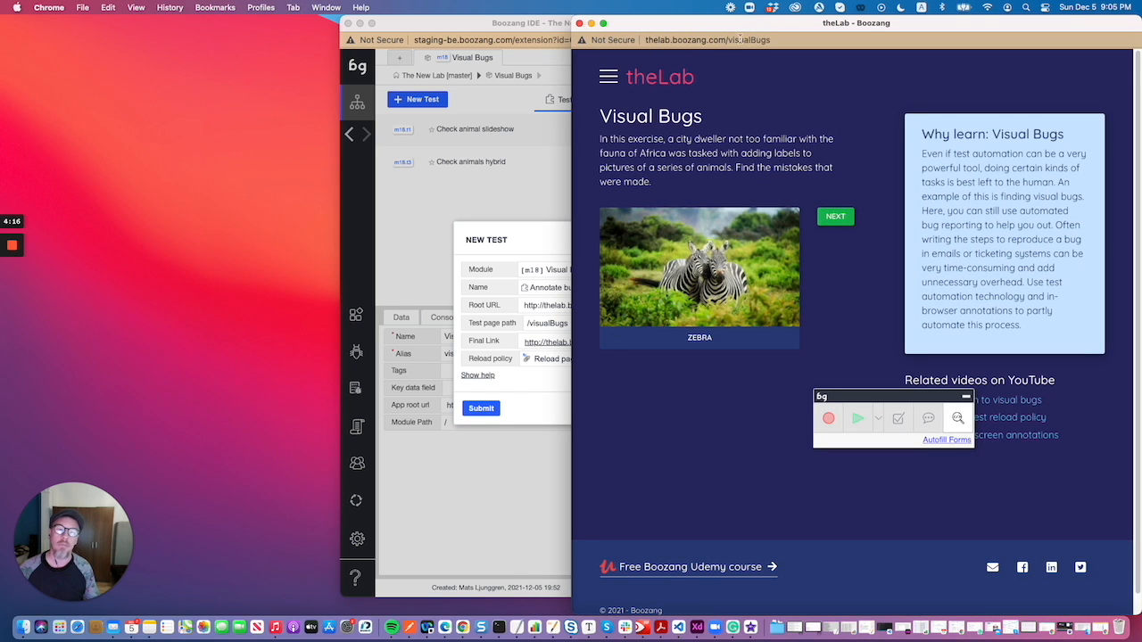
drag(508, 25, 236, 25)
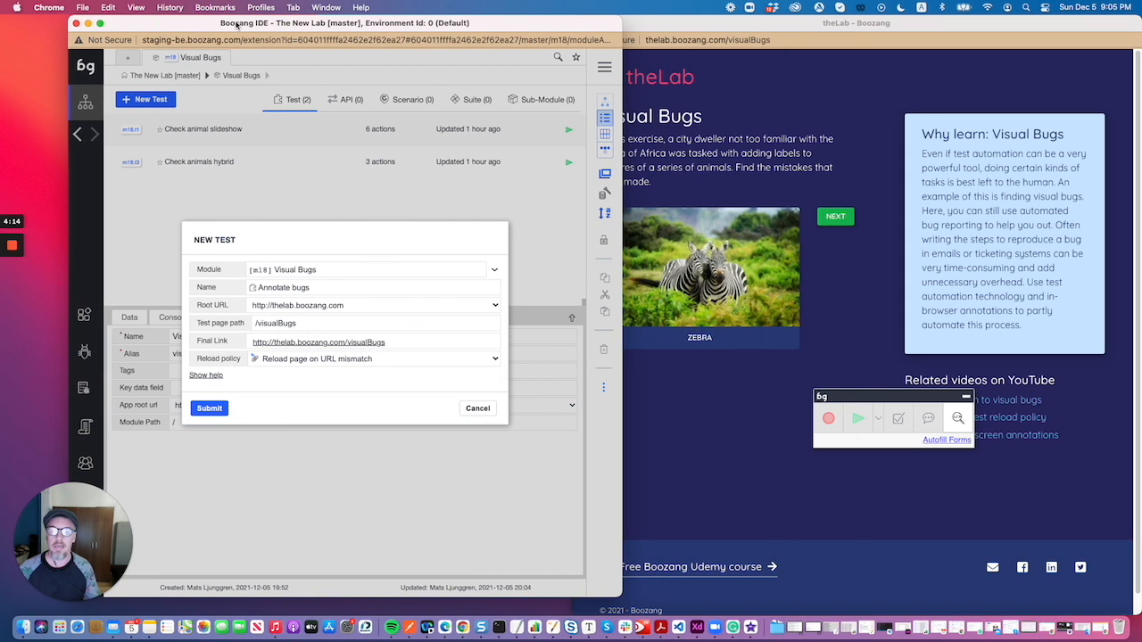
click(214, 410)
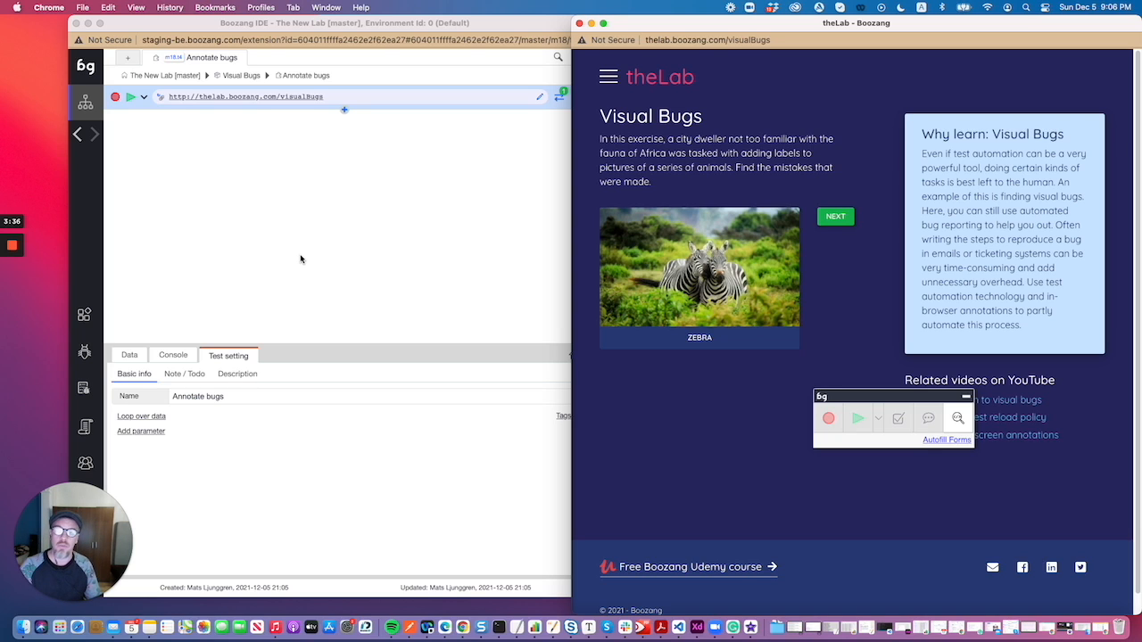
- Start recording the test and advance the animal slideshow three times to the meerkat picture
click(114, 98)
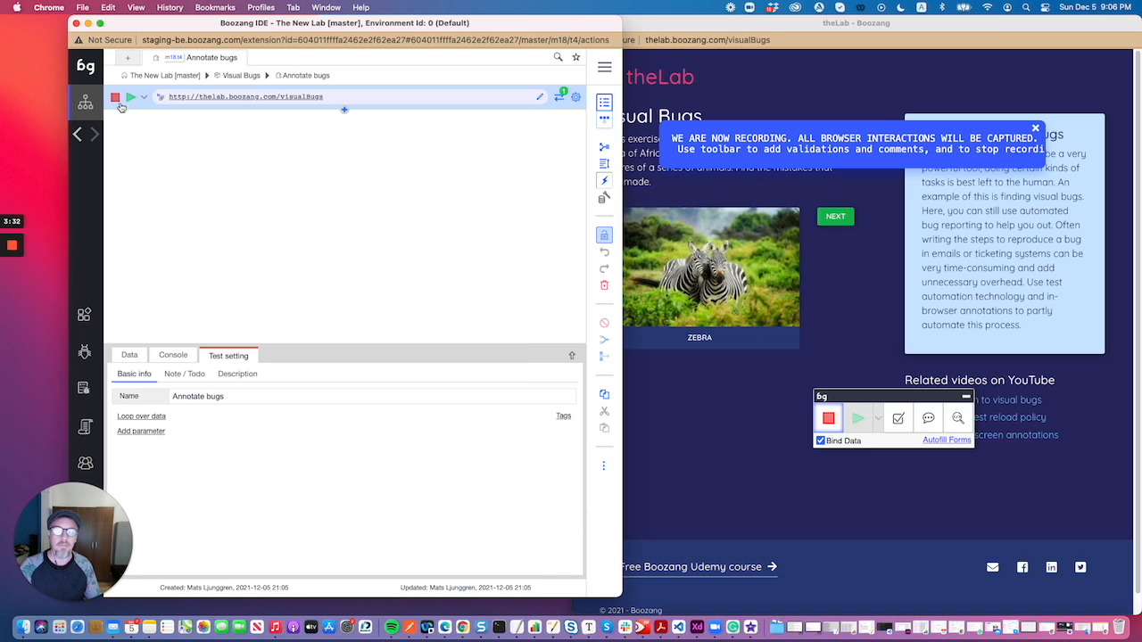
click(874, 243)
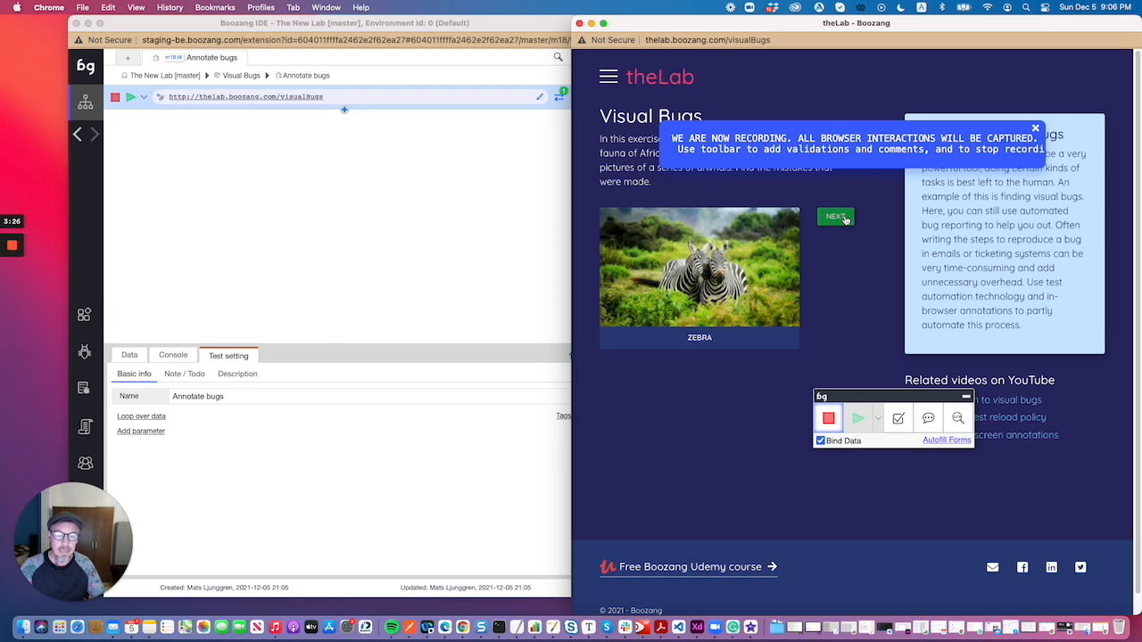
click(845, 220)
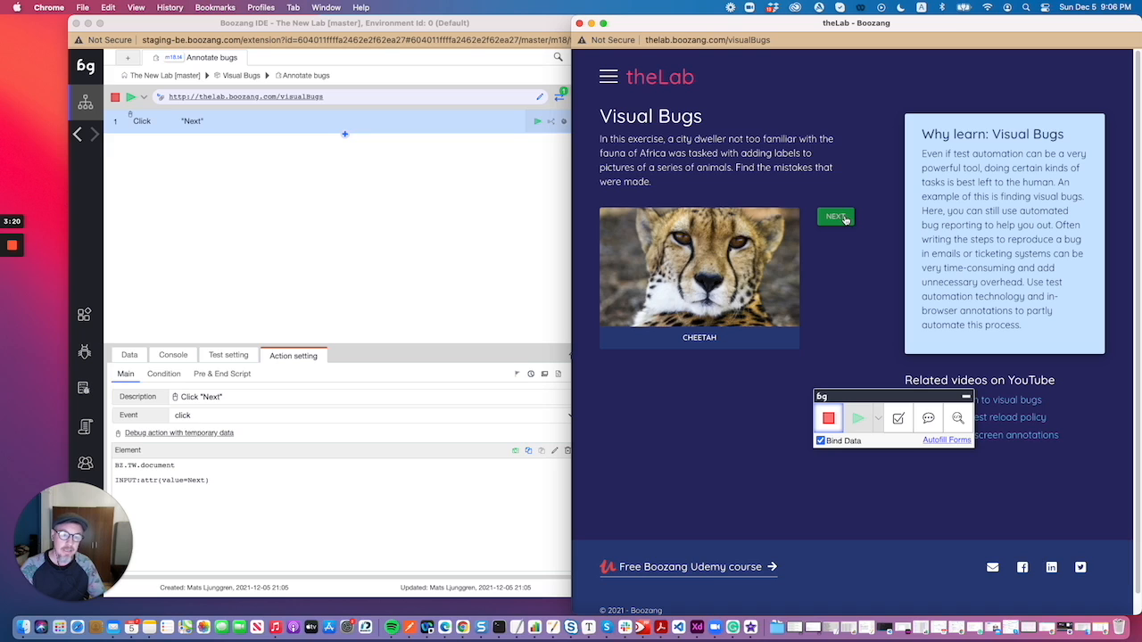
click(845, 220)
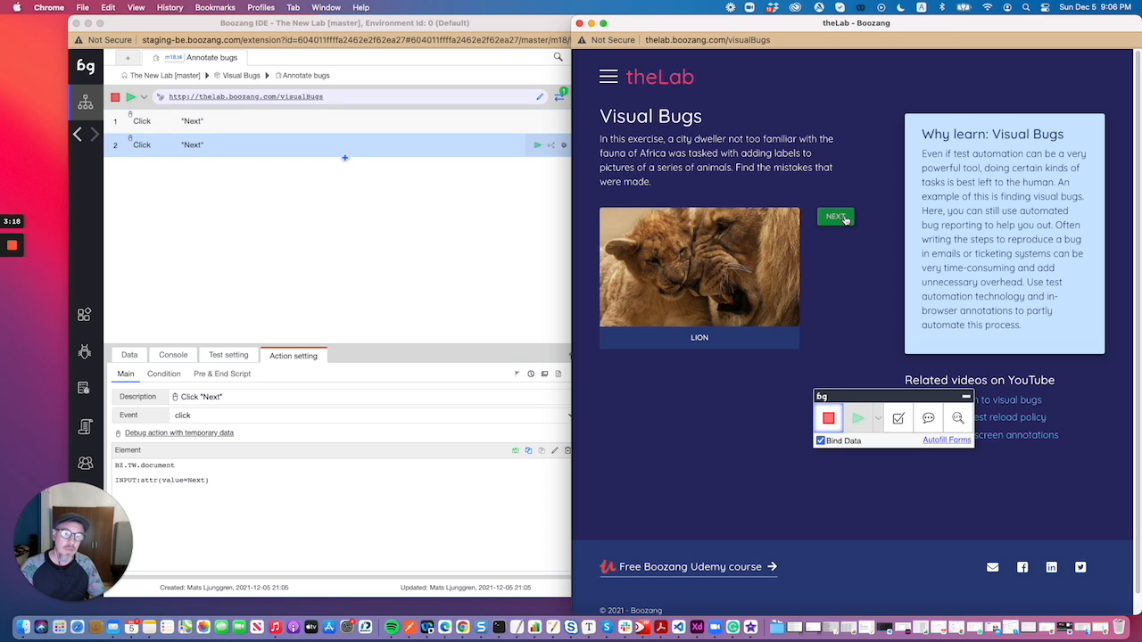
click(845, 219)
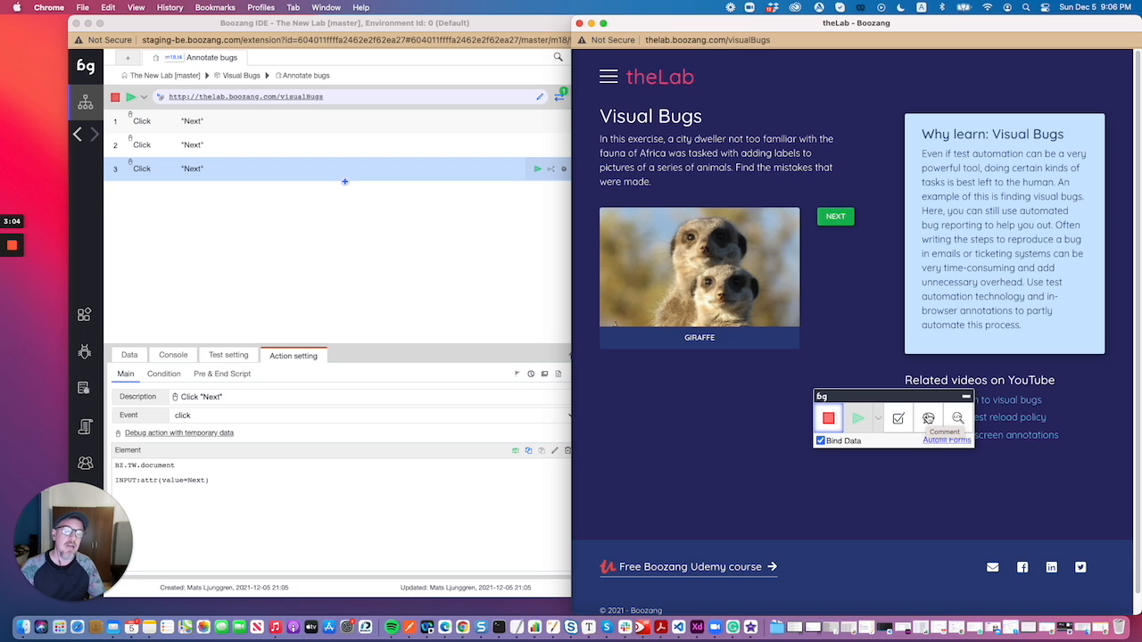
- Add a comment to the GIRAFFE caption under the meerkat picture with the description "This should be Meerkat"
click(928, 418)
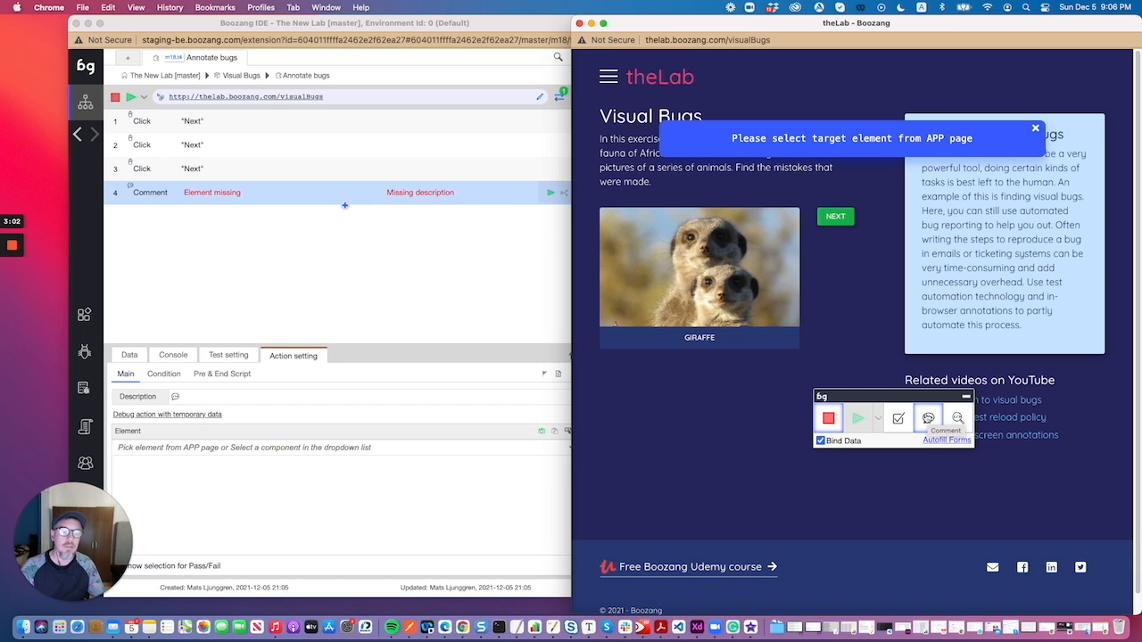
click(708, 340)
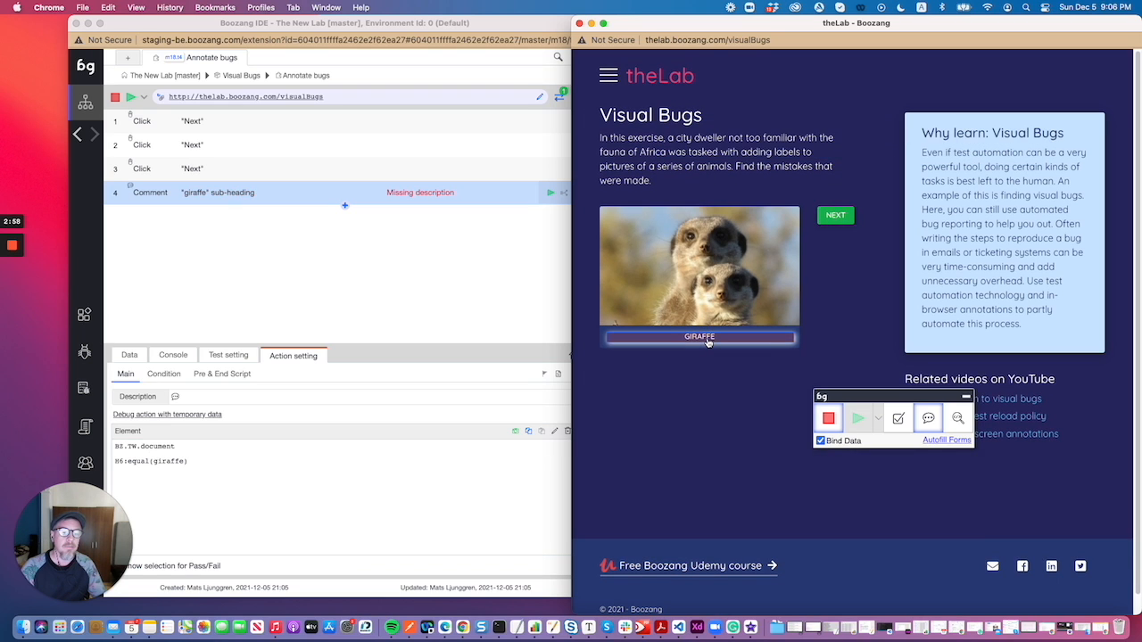
click(205, 396)
click(205, 396)
text(This shoul)
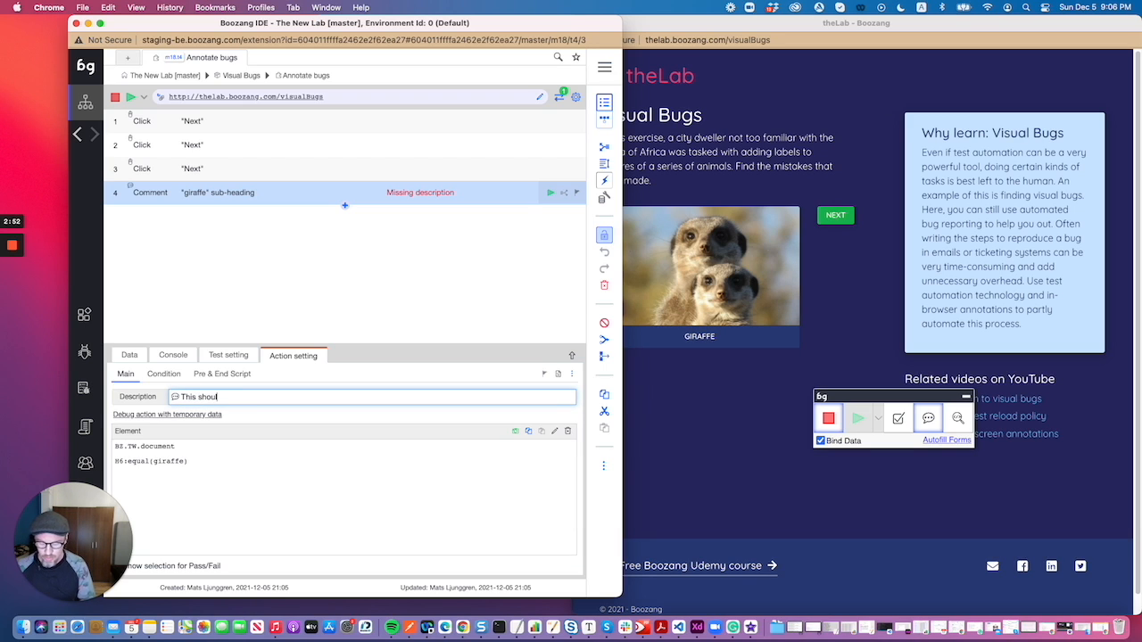
text(d be Meerk)
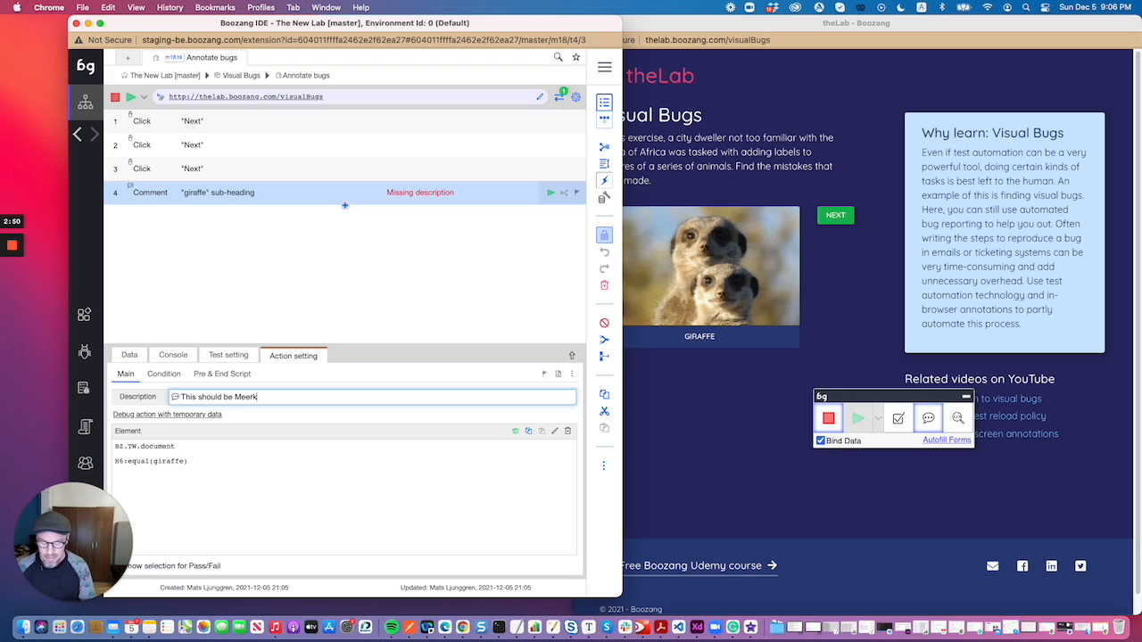
key(BackSpace)
text(cat)
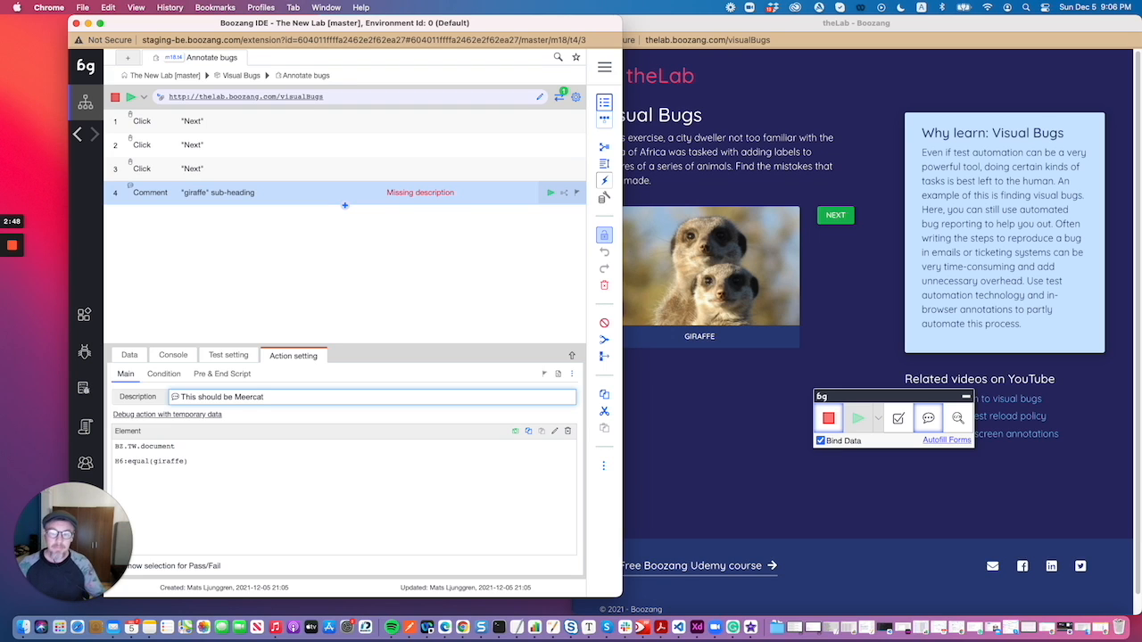
key(BackSpace)
key(BackSpace)
key(BackSpace)
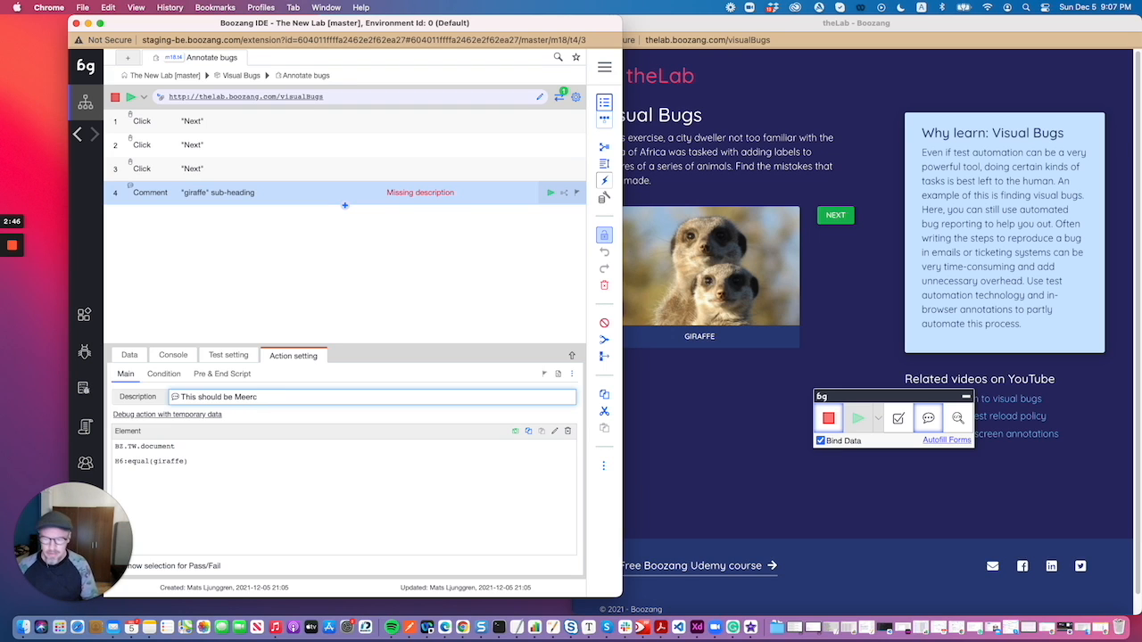
text(kat)
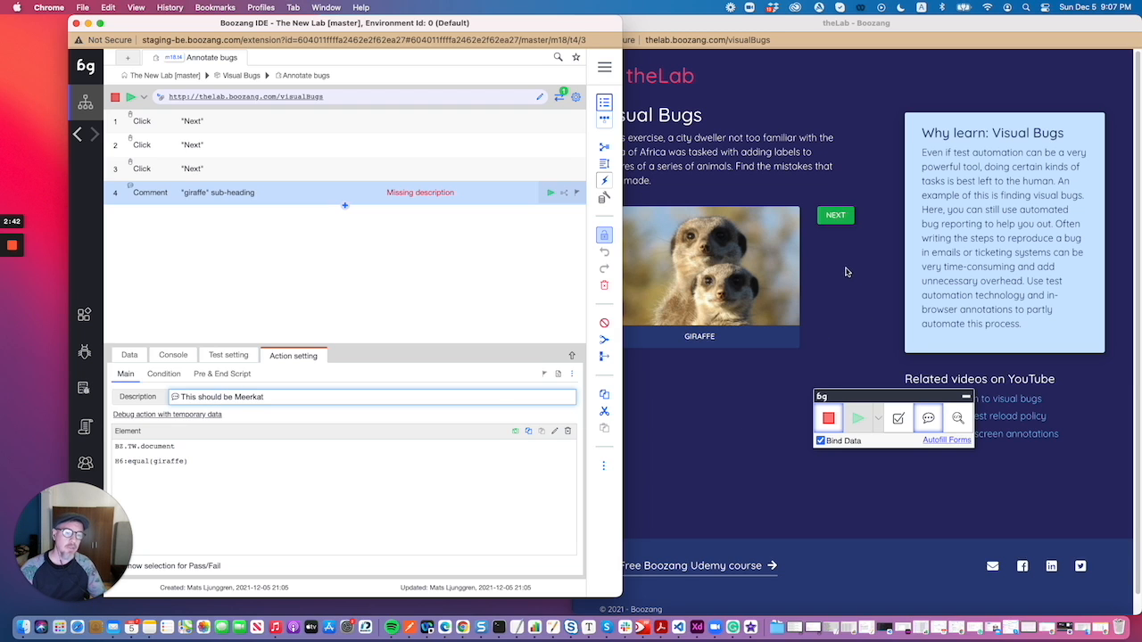
click(831, 220)
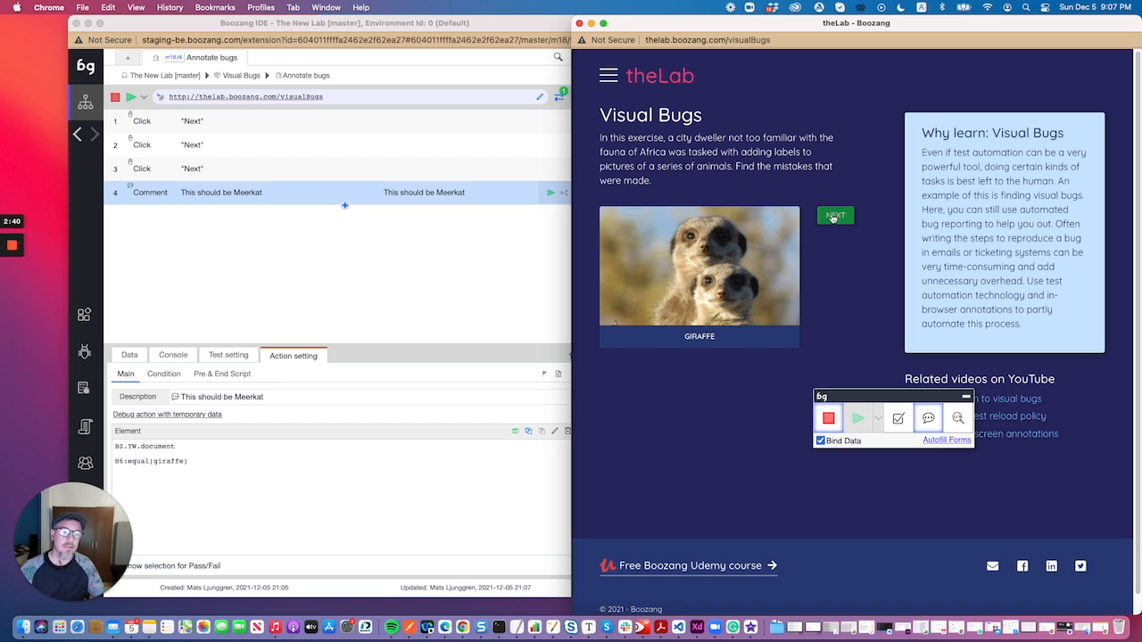
- Advance to the giraffe picture, comment "This should be Giraffe" on its MEERKAT caption, and stop recording
click(834, 217)
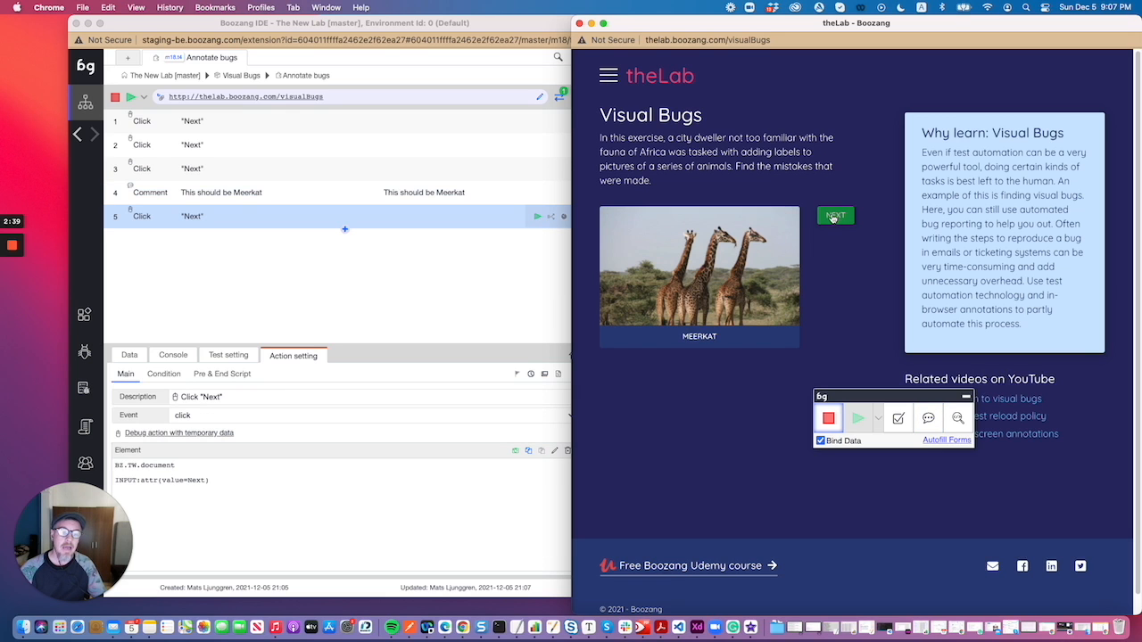
click(928, 419)
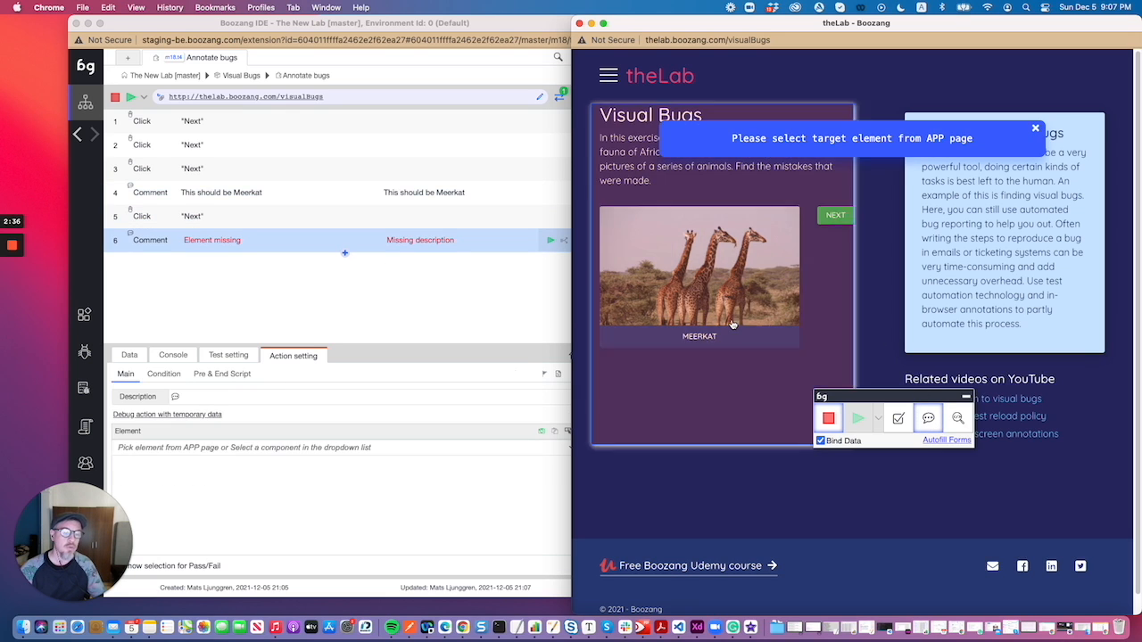
click(699, 337)
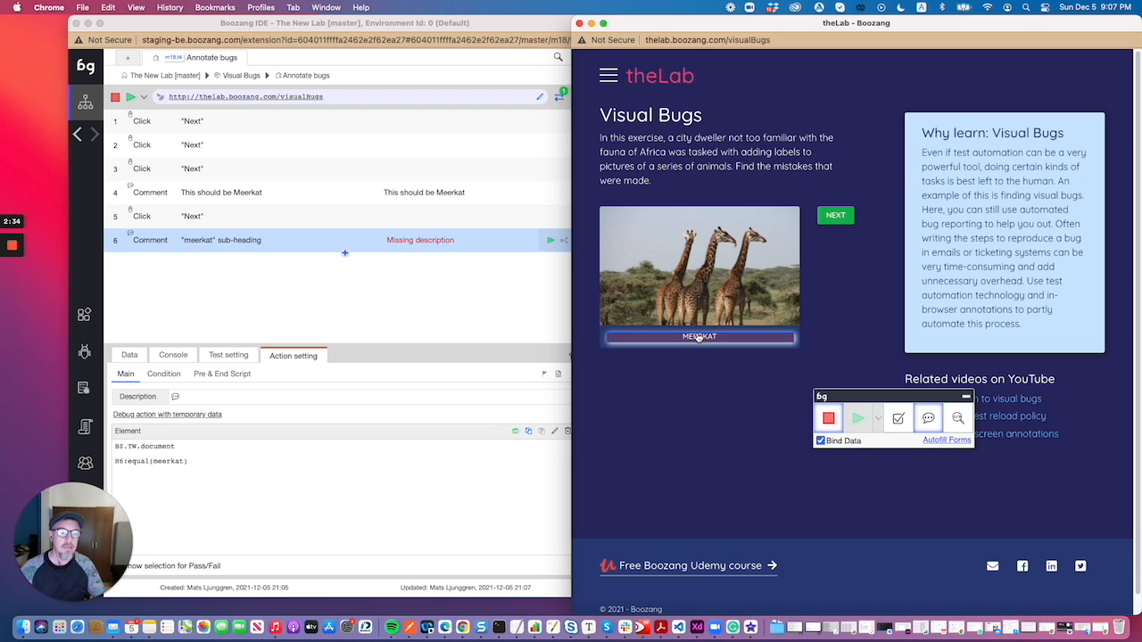
click(215, 396)
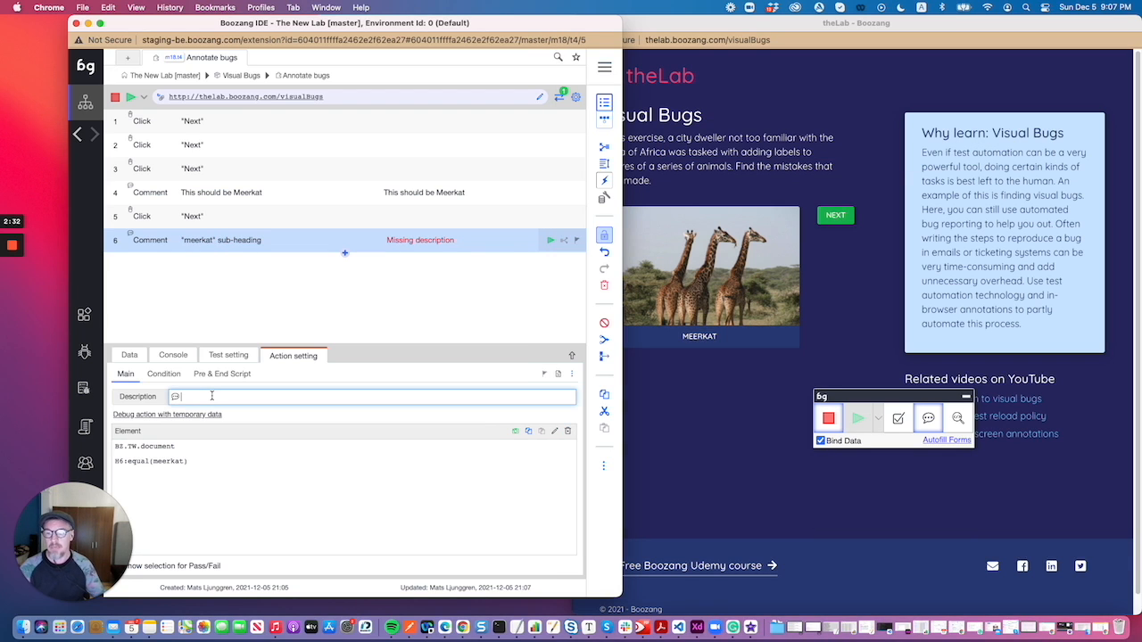
text(This shou)
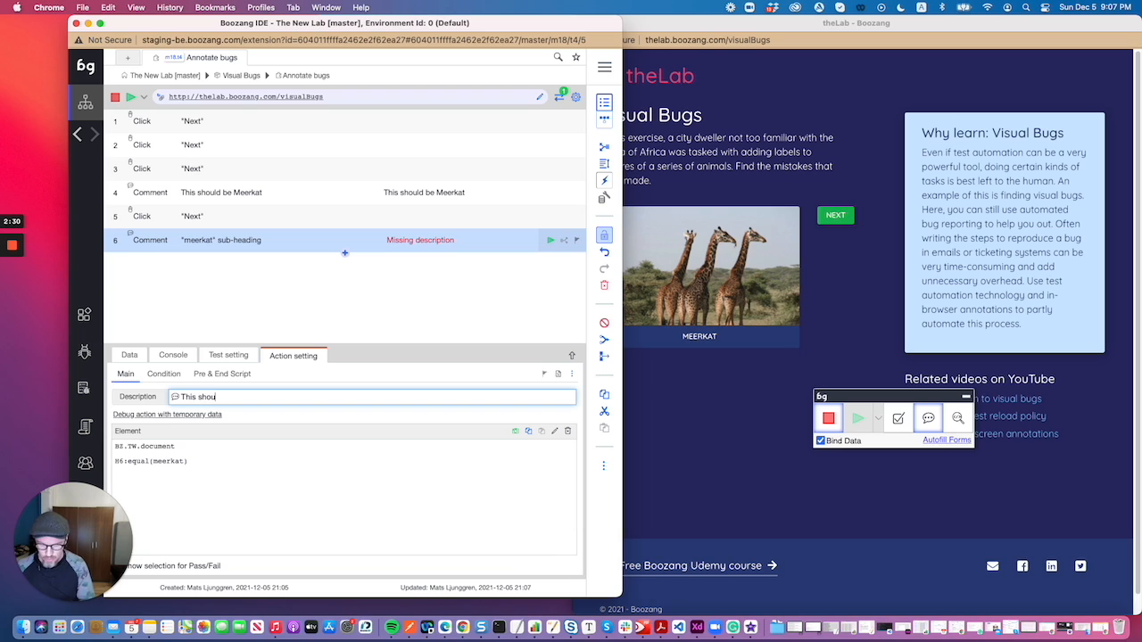
text(ld be Giraffe)
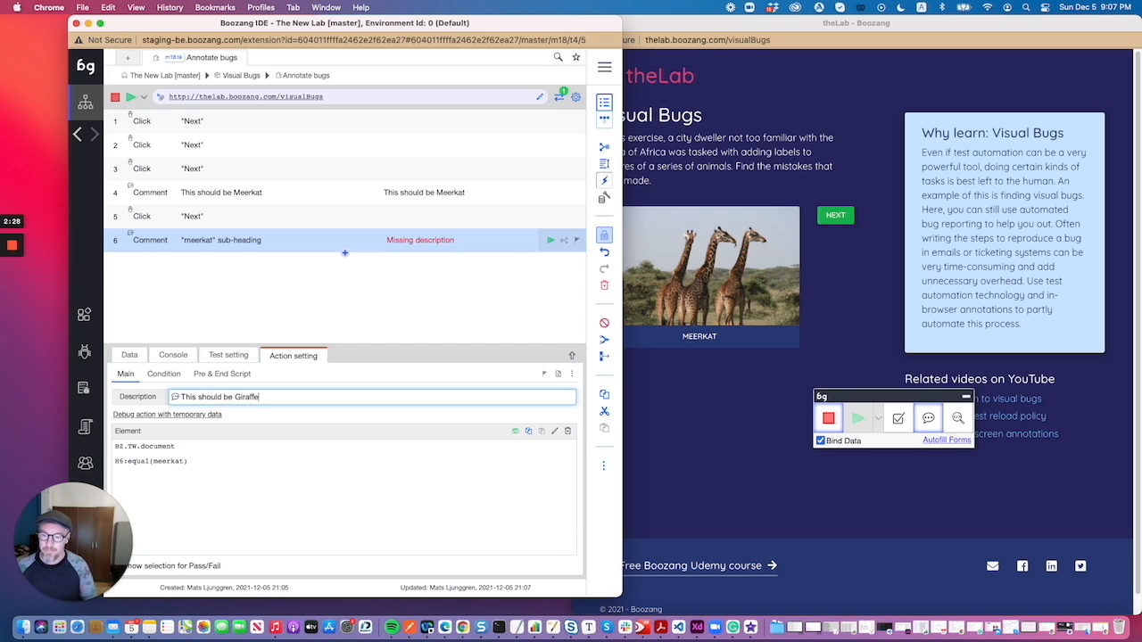
click(391, 276)
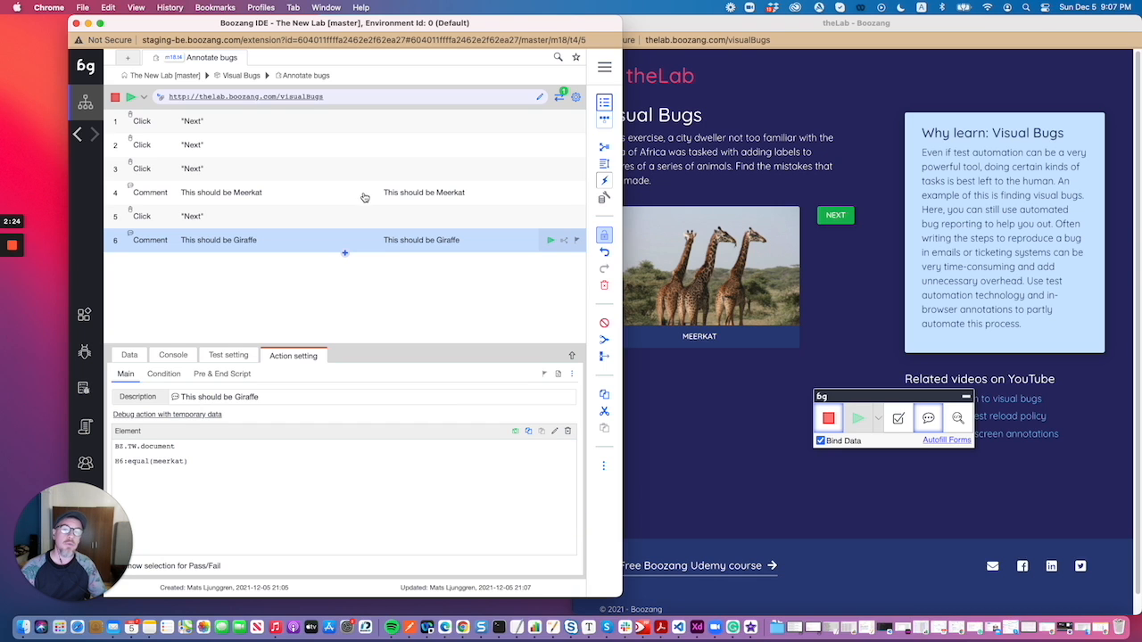
click(115, 98)
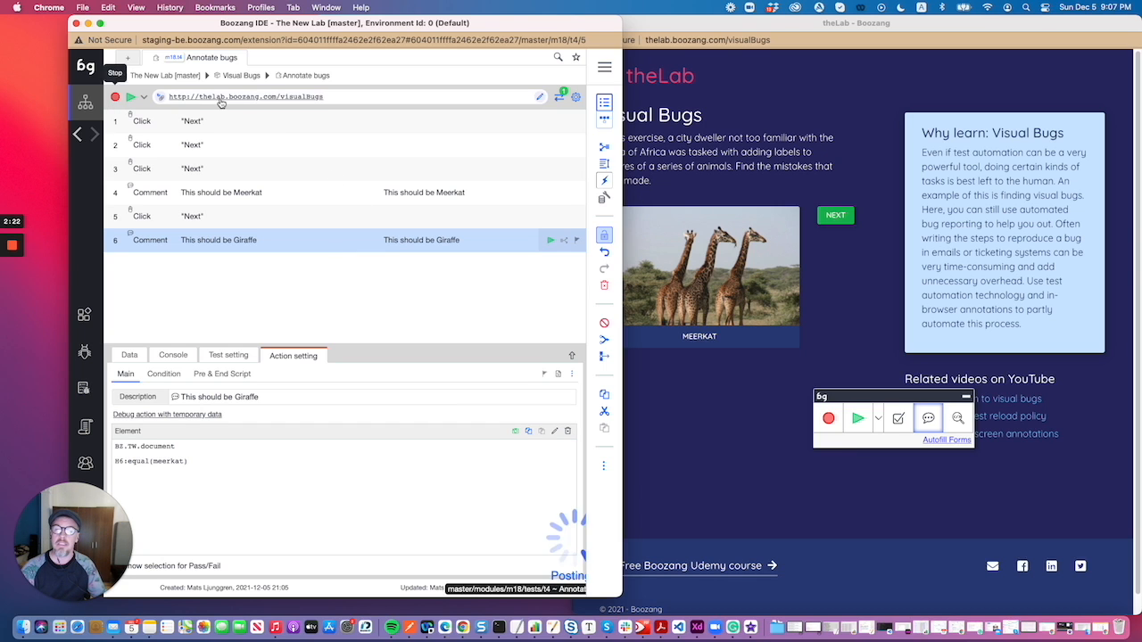
- Replay the test from its start page, continue past the Meerkat comment, and stop playback at the Giraffe comment
click(228, 98)
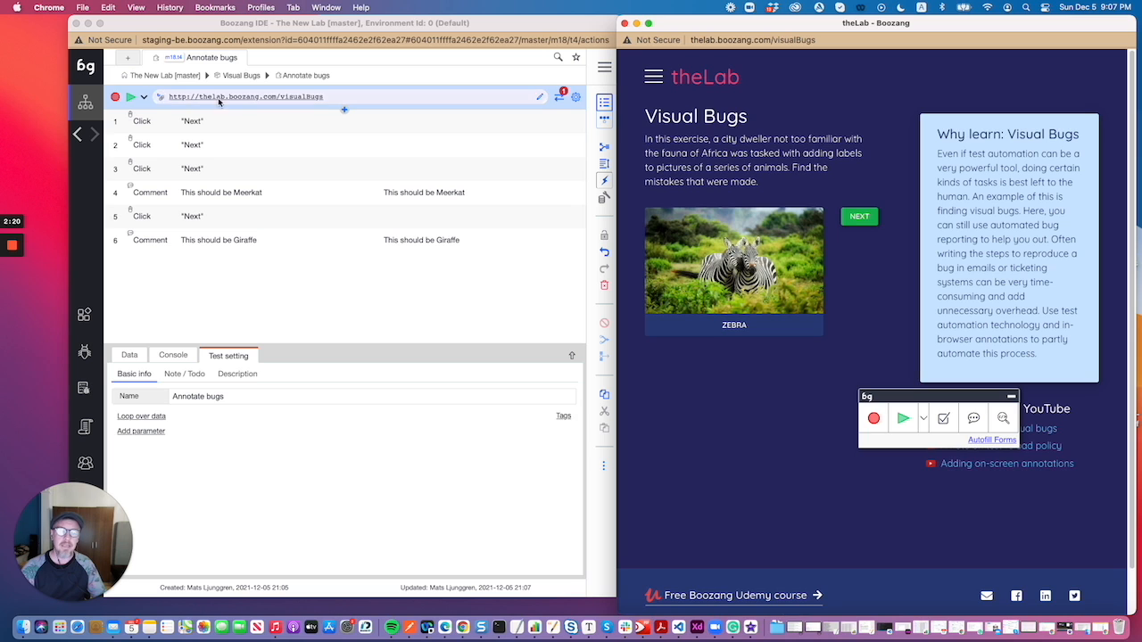
click(132, 98)
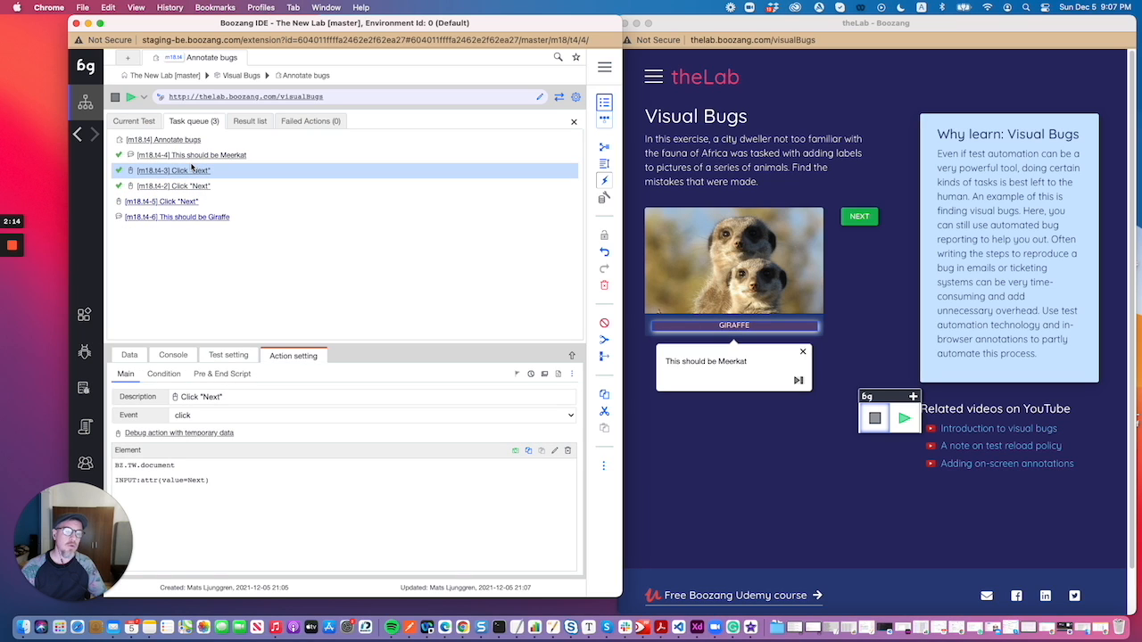
click(799, 381)
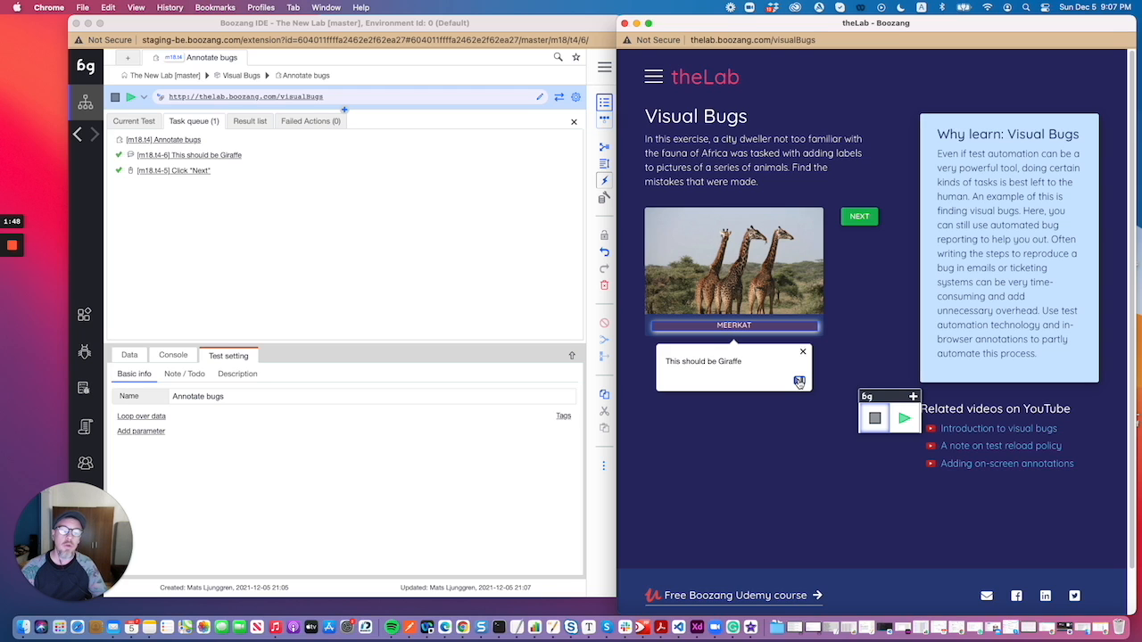
click(365, 39)
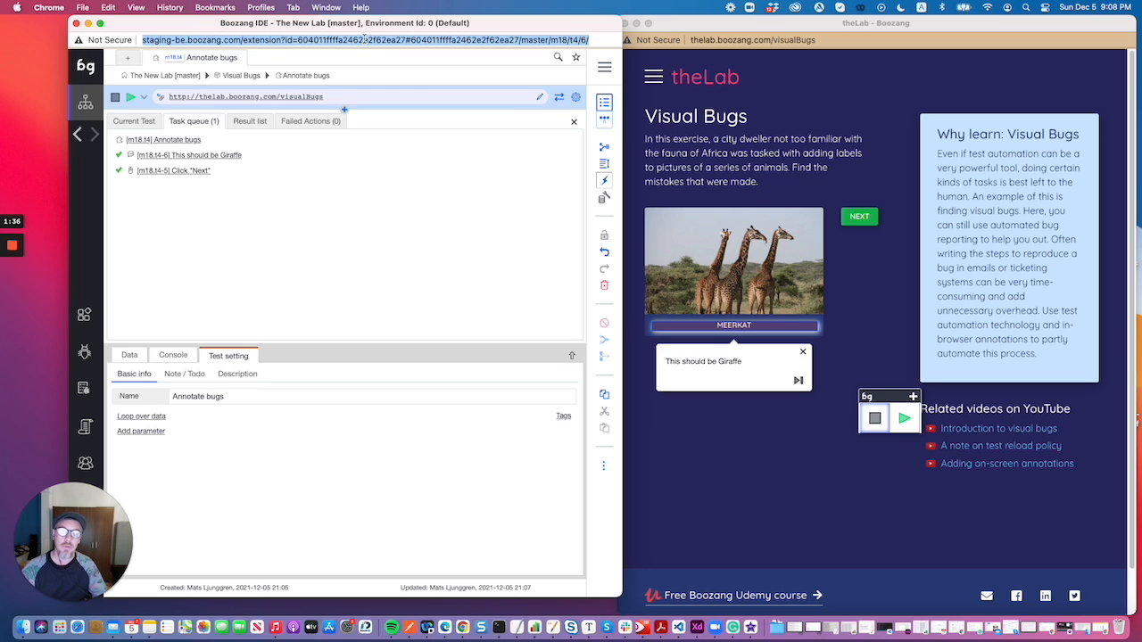
click(114, 97)
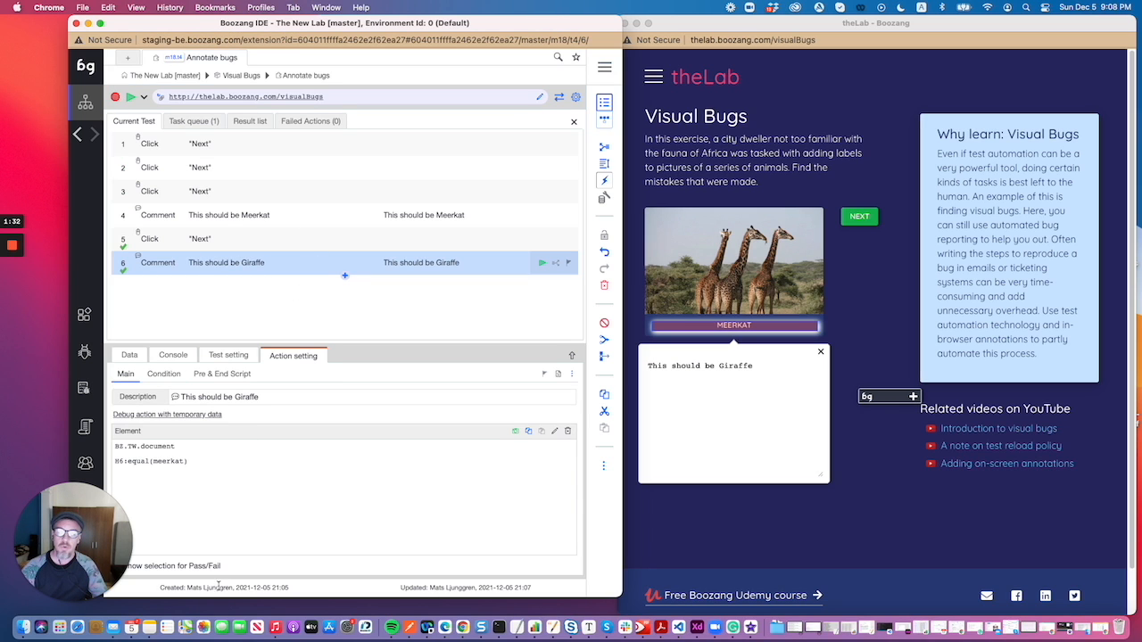
- Enable the Pass/Fail selection for both the "This should be Giraffe" and "This should be Meerkat" comment actions
drag(295, 22, 392, 22)
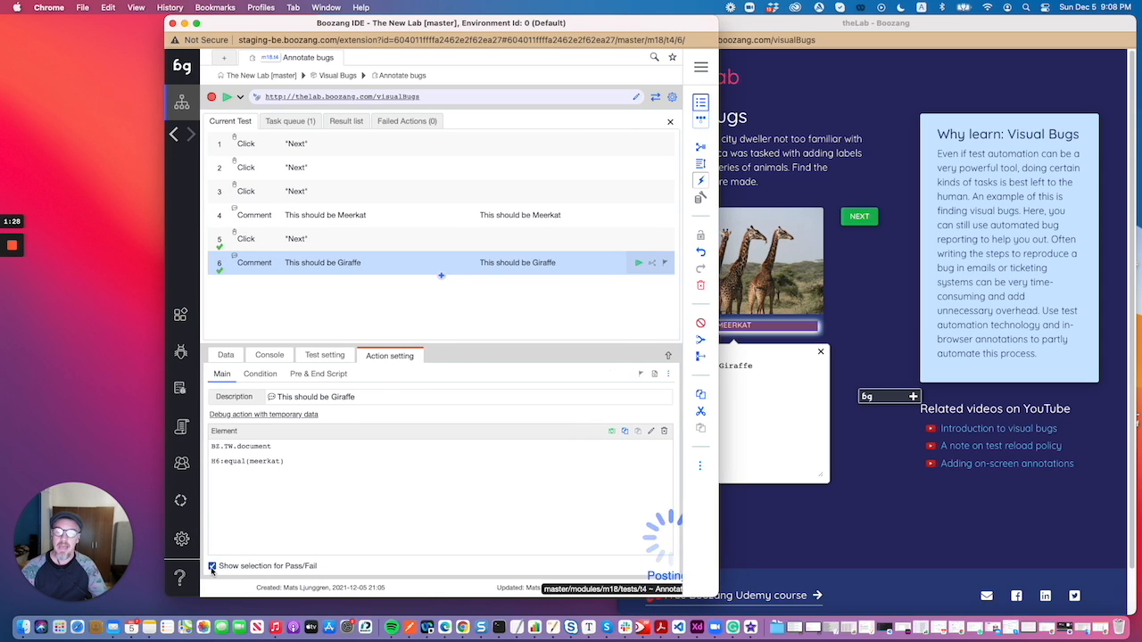
click(248, 218)
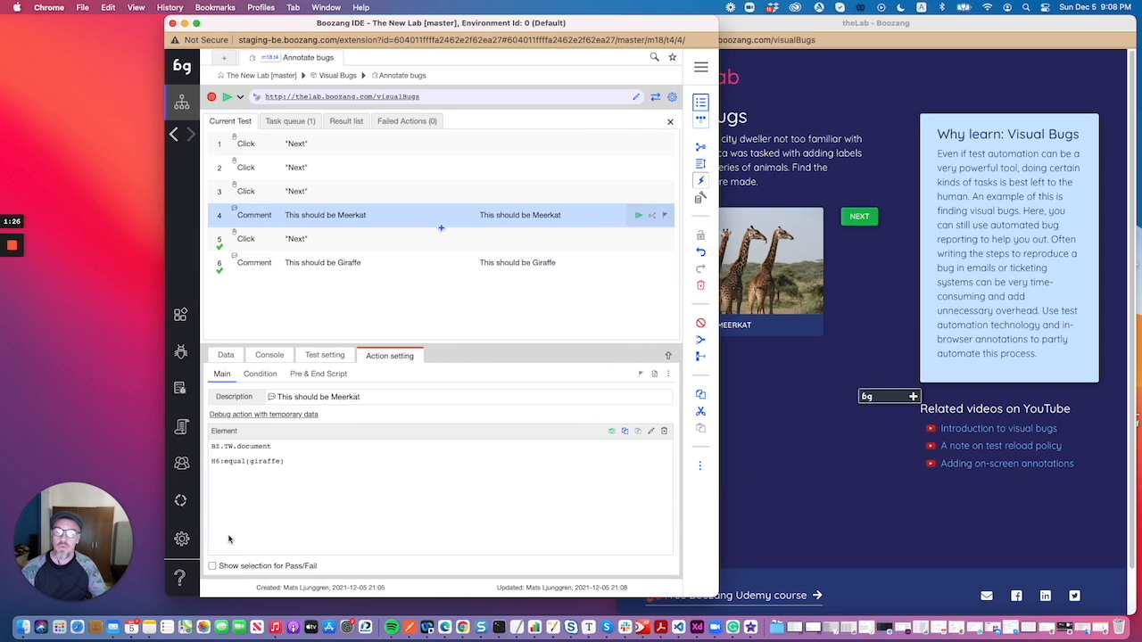
click(213, 566)
drag(277, 27, 180, 27)
- Try to replay the annotation test, stop playback at the Meerkat comment, and dismiss the delay suggestion
click(128, 96)
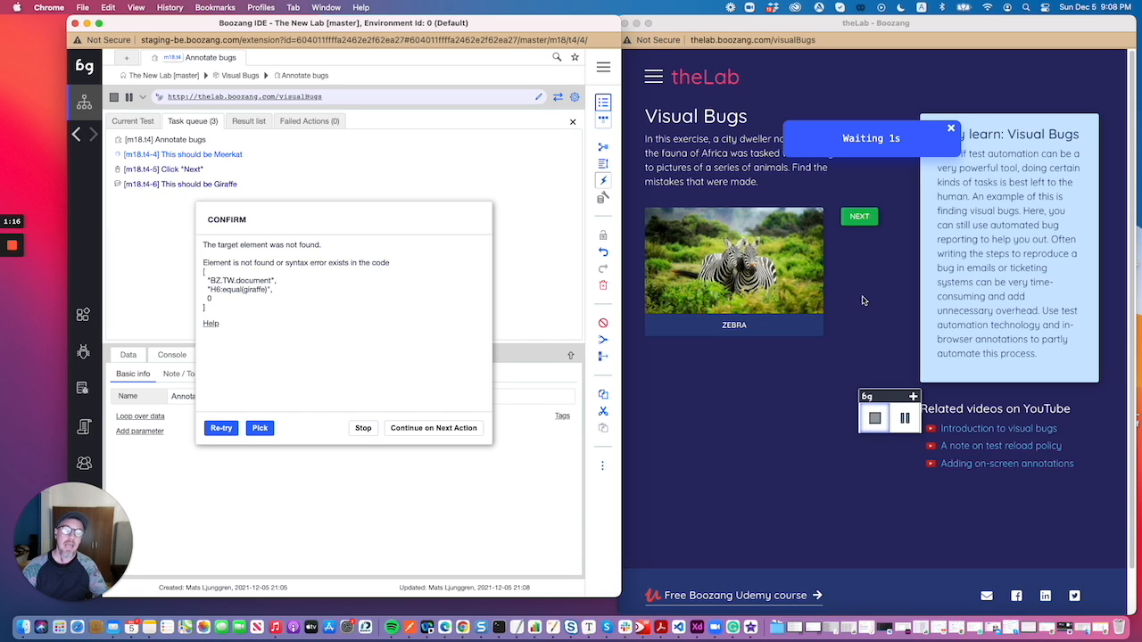
click(366, 430)
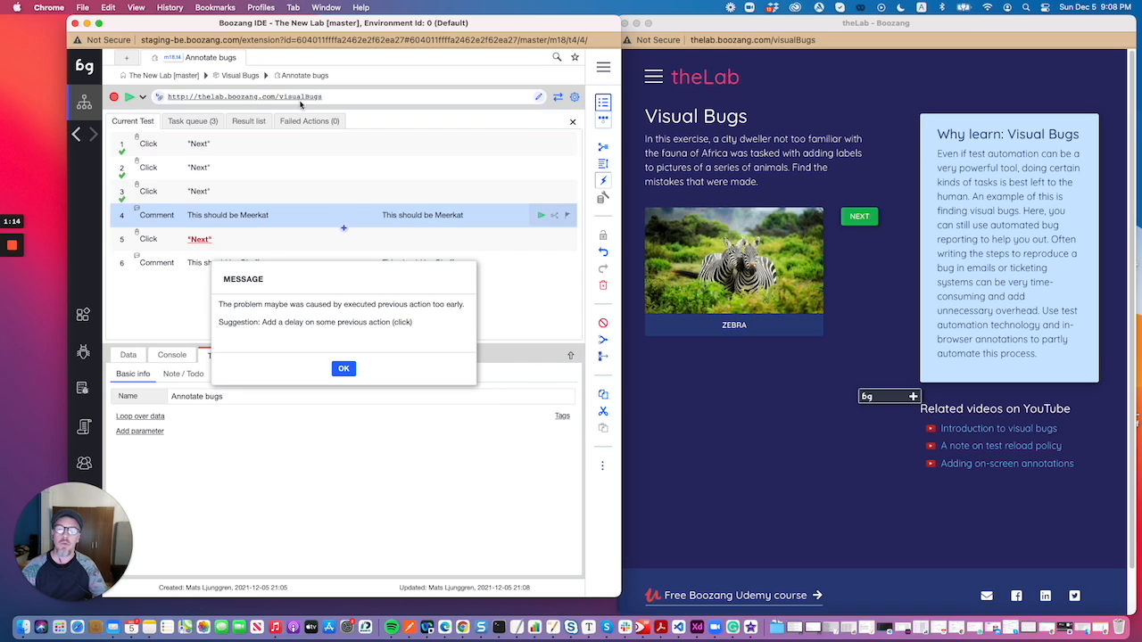
click(343, 380)
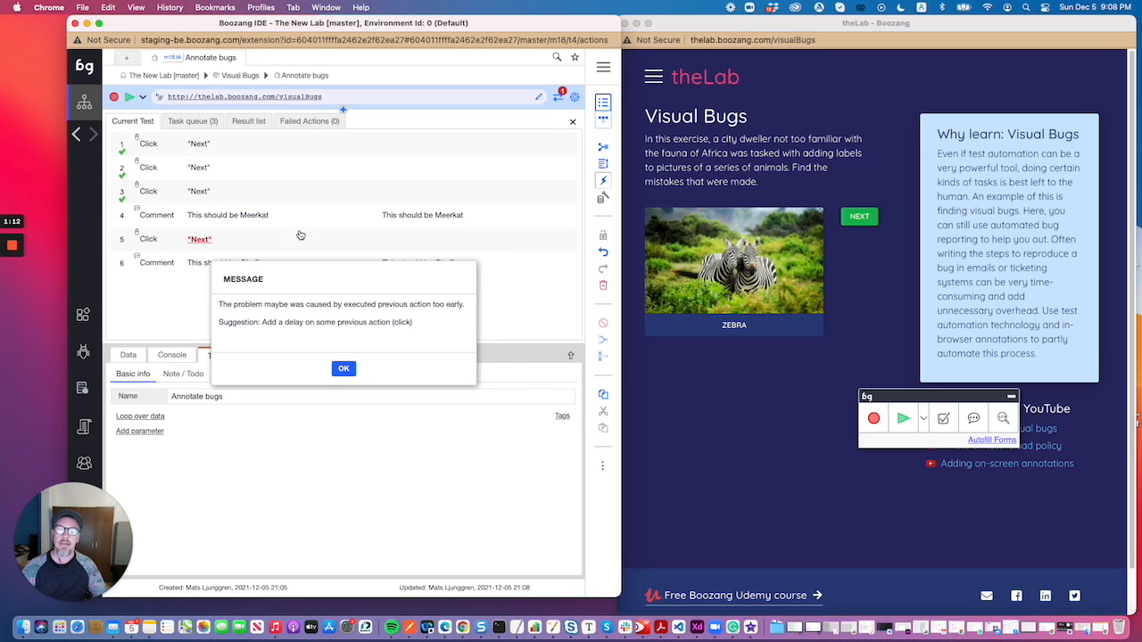
click(345, 368)
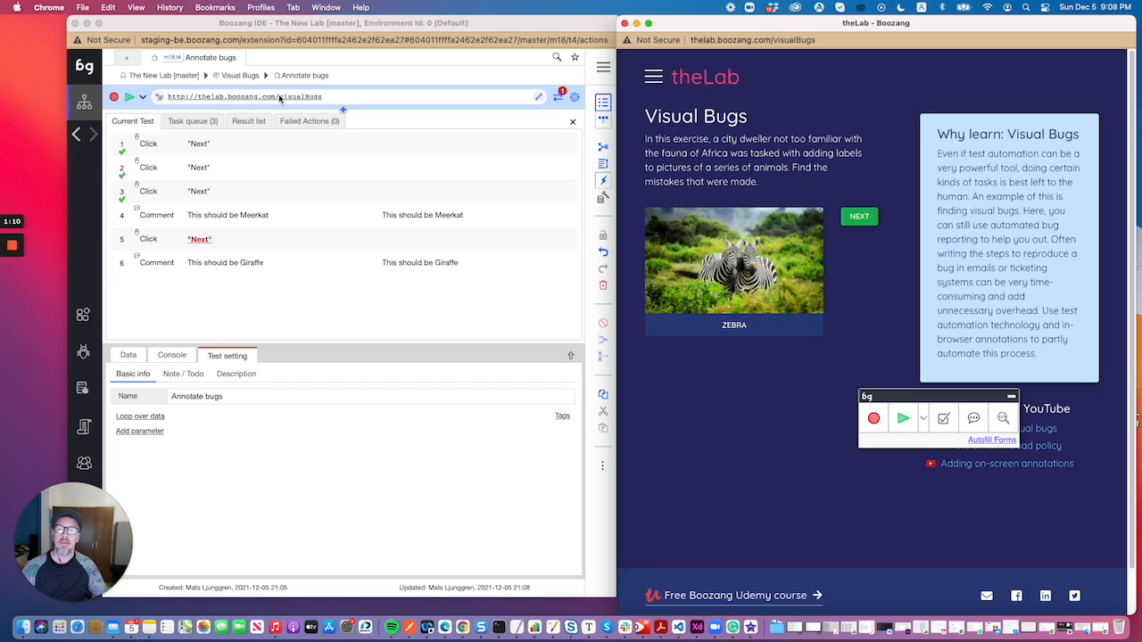
- Replay the test, mark the Meerkat comment as Pass and the Giraffe comment as Fail, and open the last result report
click(130, 96)
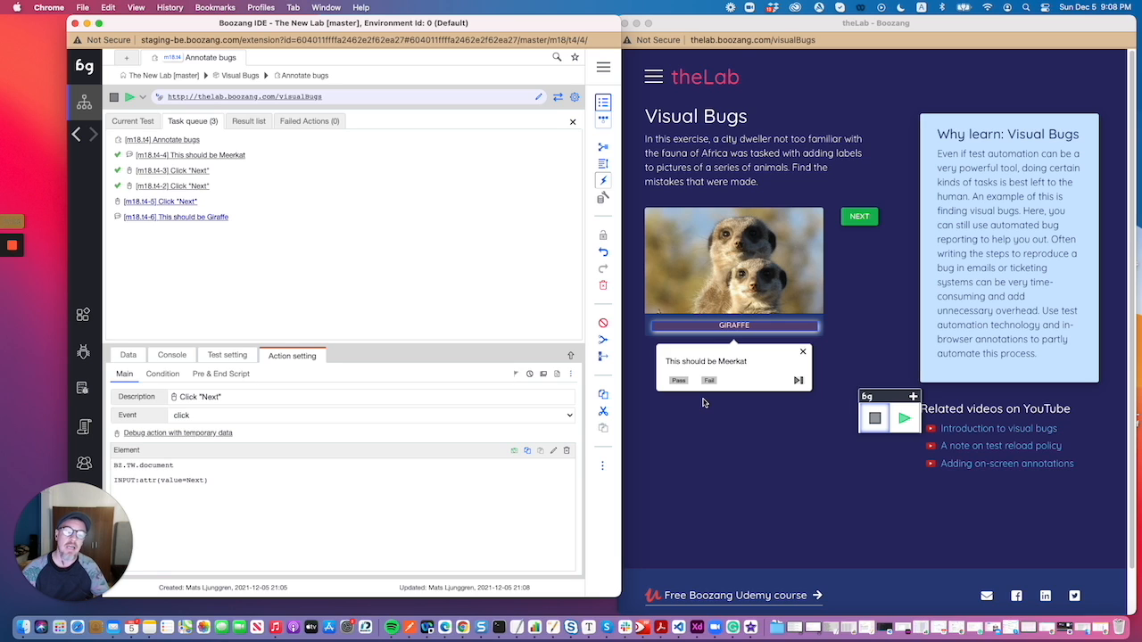
click(680, 381)
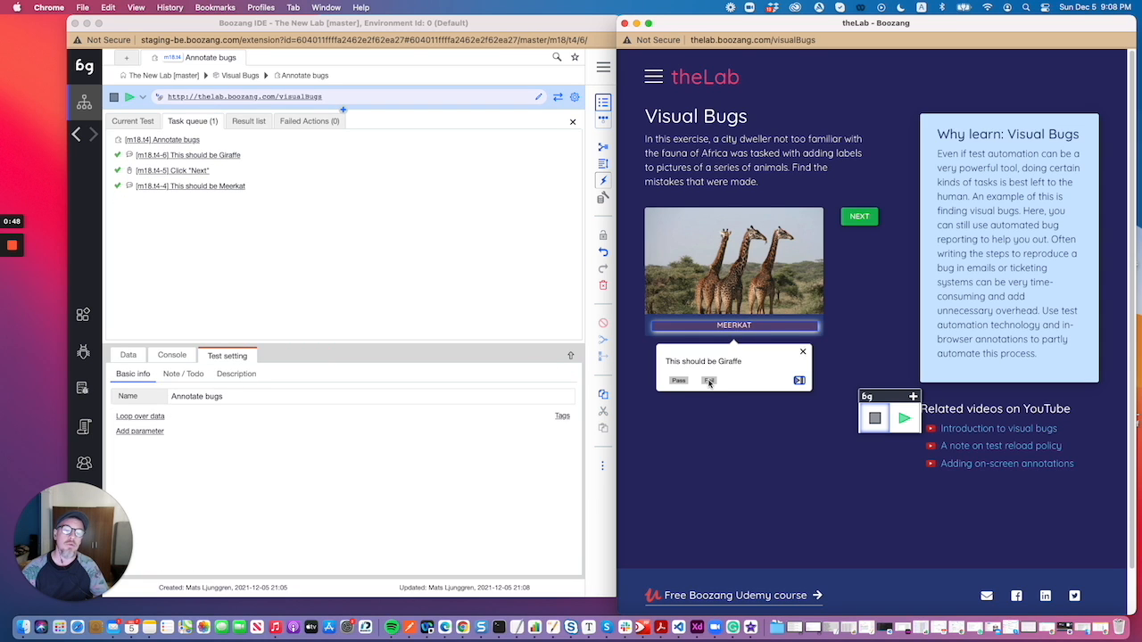
click(709, 381)
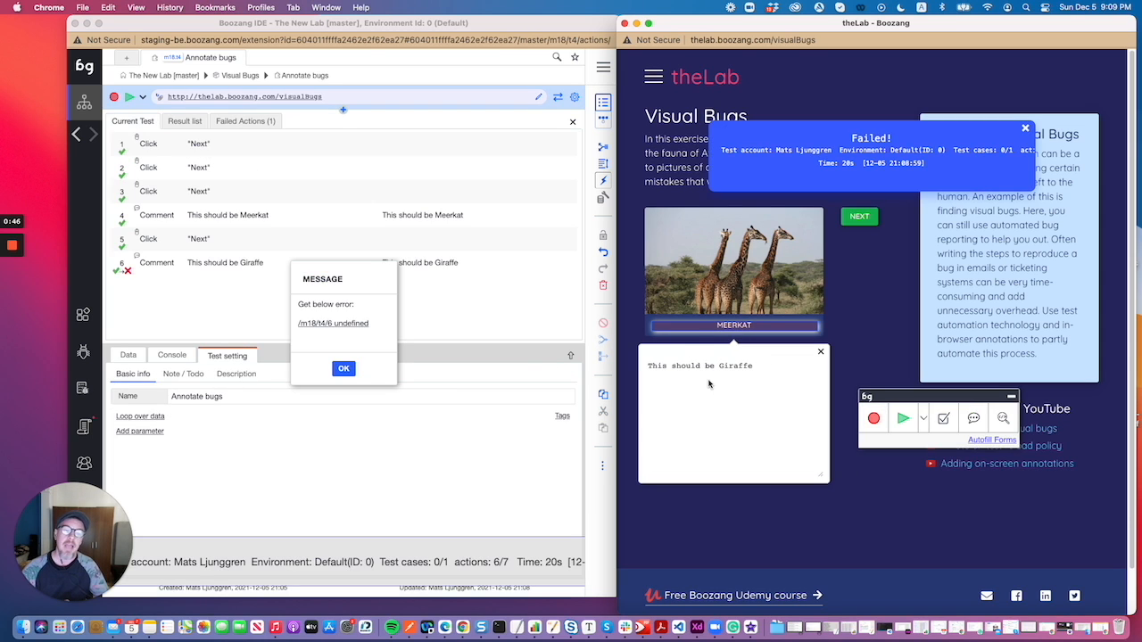
click(343, 368)
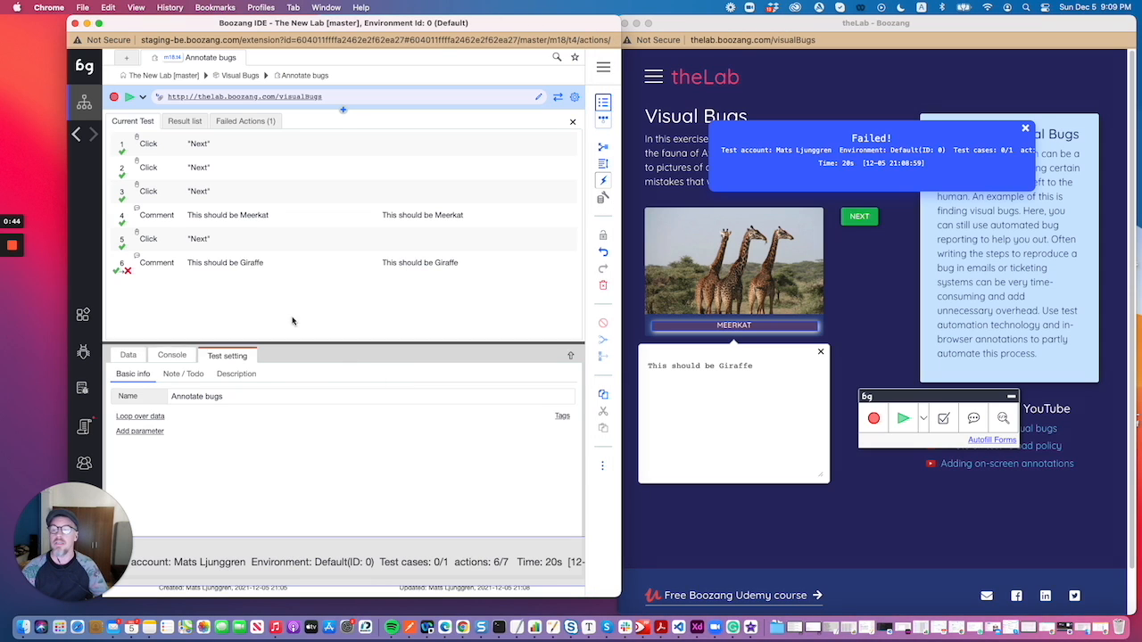
click(84, 426)
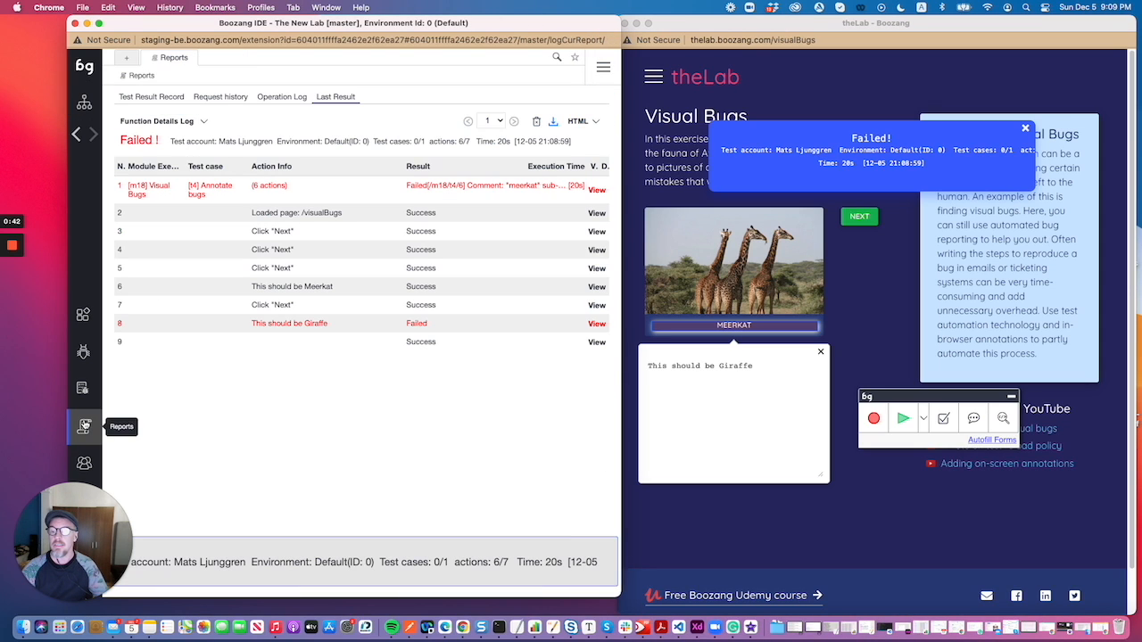